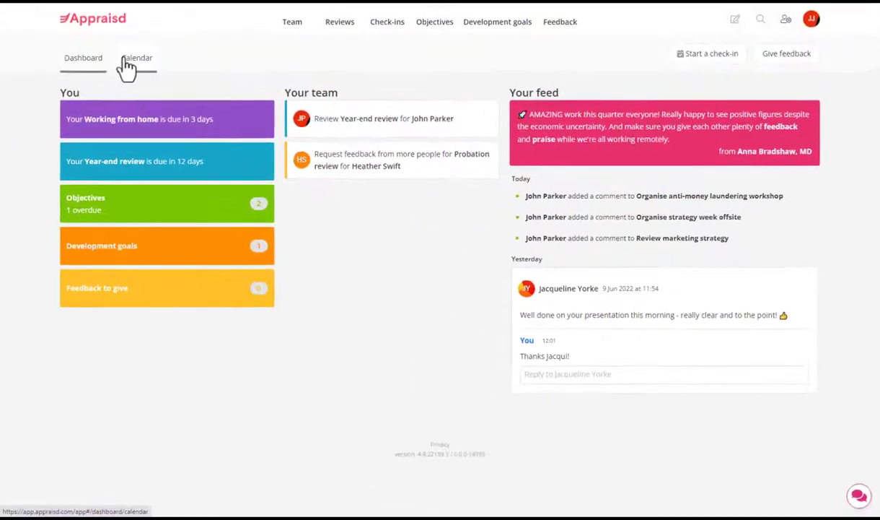
Step: Open the 2022/23 calendar of upcoming review, objective and goal due dates
{"action": "left_click", "coordinate": [127, 63]}
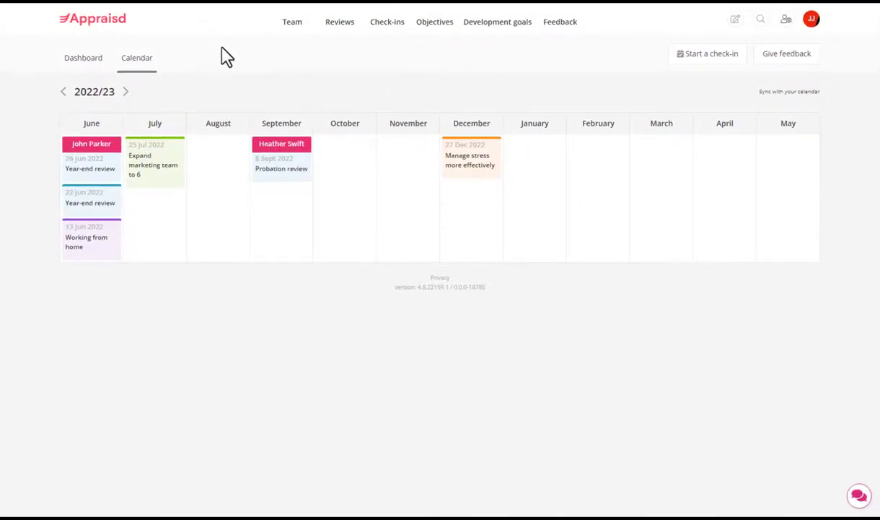
{"action": "left_click", "coordinate": [441, 29]}
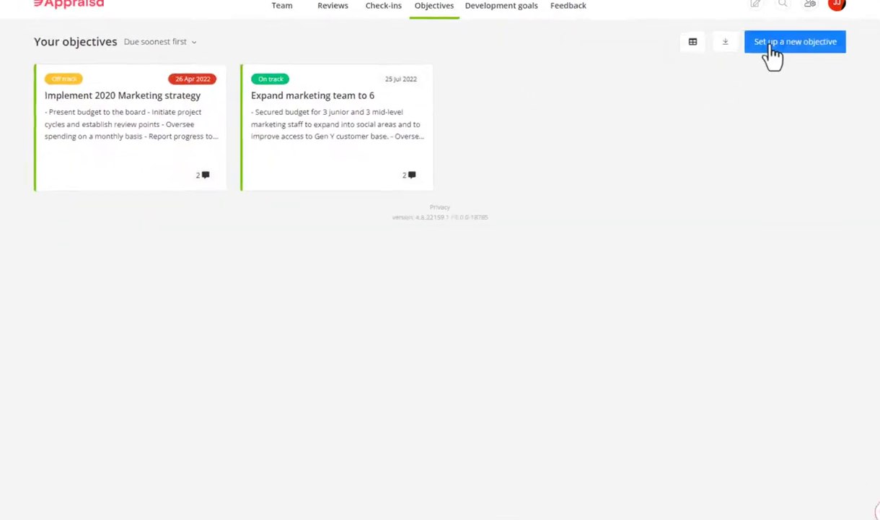
{"action": "left_click", "coordinate": [771, 46]}
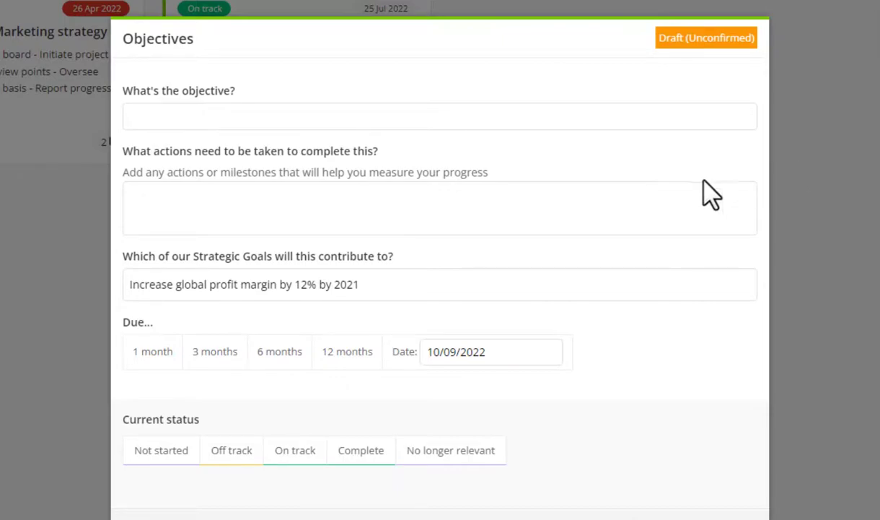
{"action": "left_click", "coordinate": [282, 293]}
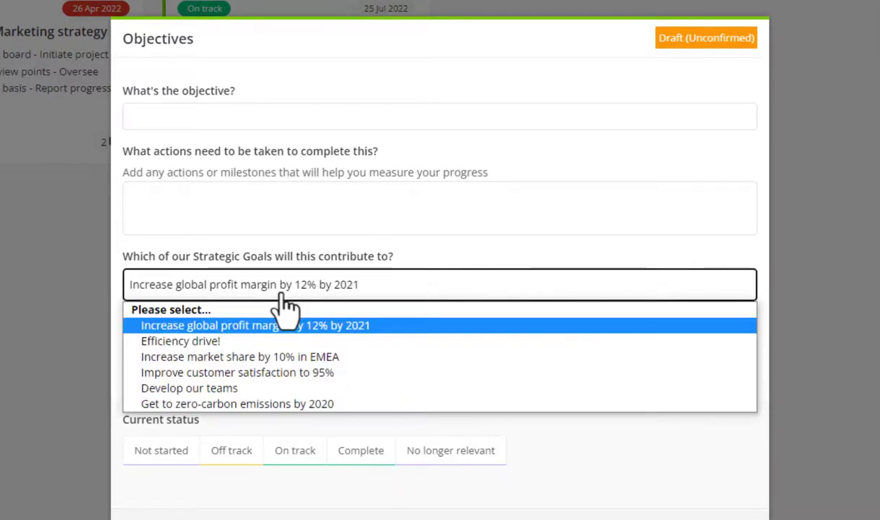
{"action": "left_click", "coordinate": [281, 294]}
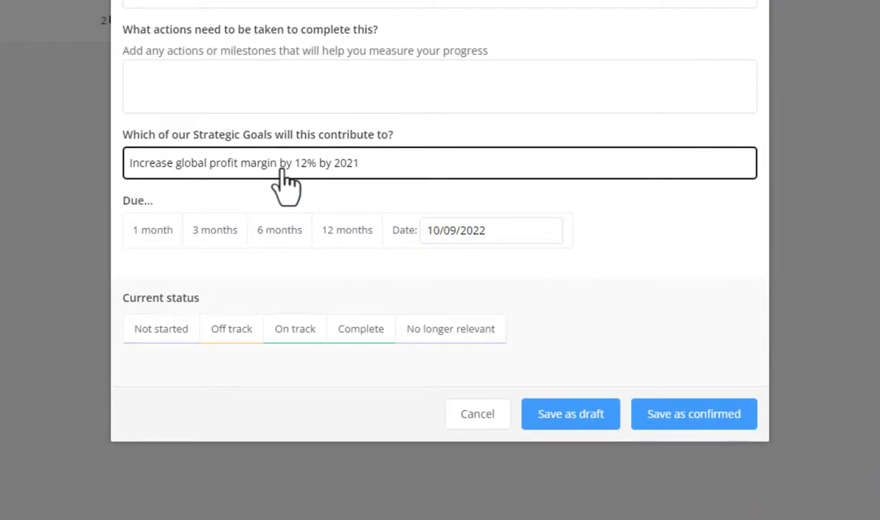
{"action": "left_click", "coordinate": [468, 413]}
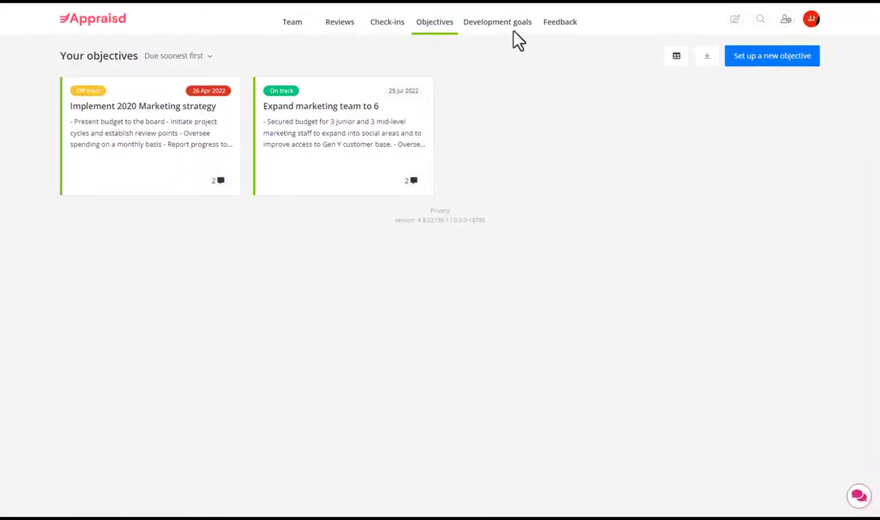
Step: View the Manage stress more effectively development goal, then close it without saving
{"action": "left_click", "coordinate": [515, 32]}
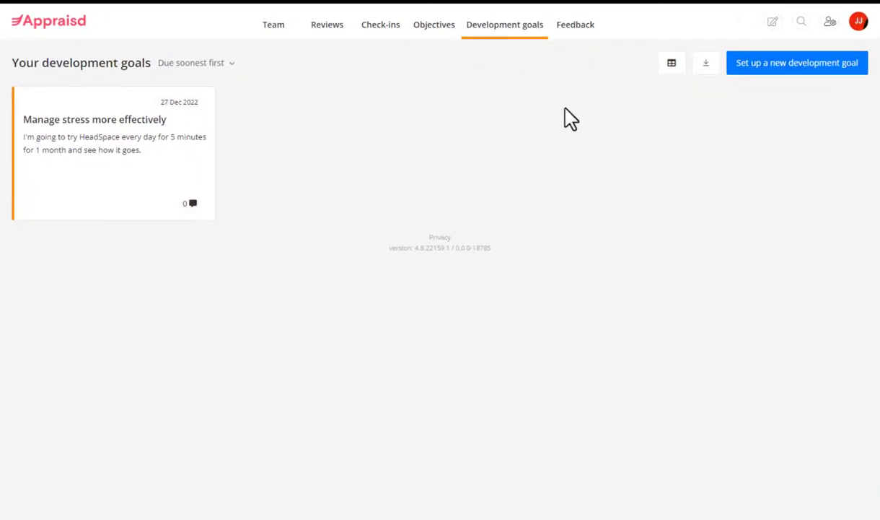
{"action": "left_click", "coordinate": [100, 126]}
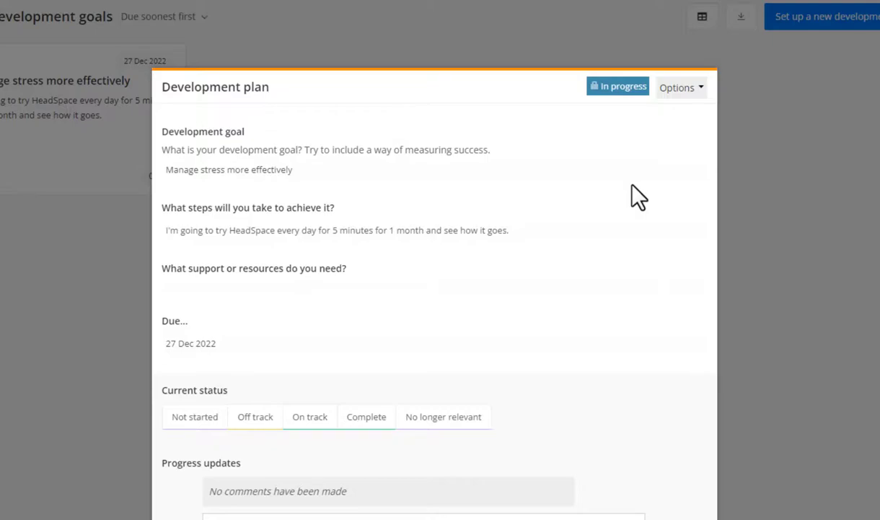
{"action": "scroll", "coordinate": [645, 186], "scroll_direction": "down", "scroll_amount": 3}
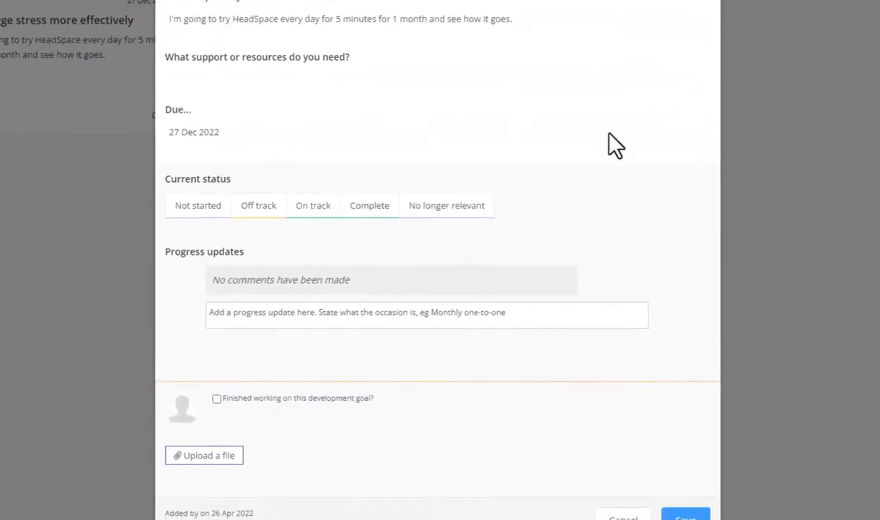
{"action": "left_click", "coordinate": [622, 516]}
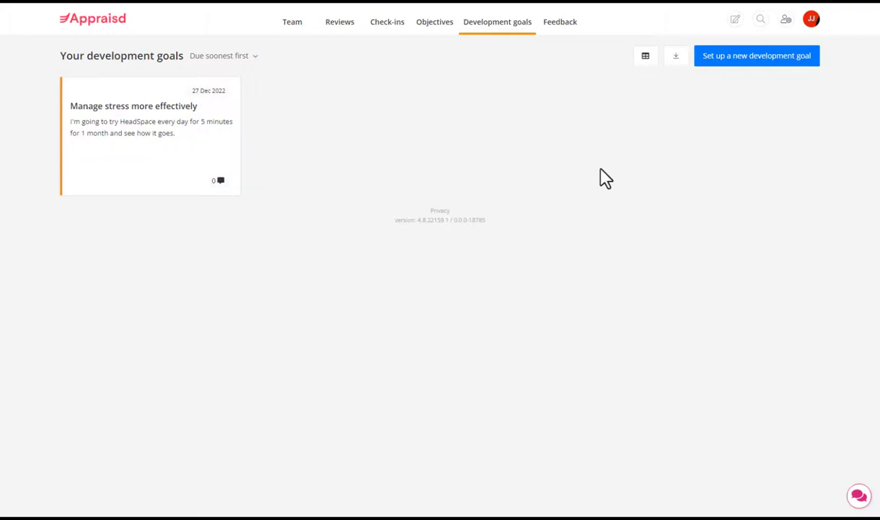
Step: Send a colleague instant feedback: 'Thanks so much for the support you've given me in recent weeks'
{"action": "left_click", "coordinate": [563, 28]}
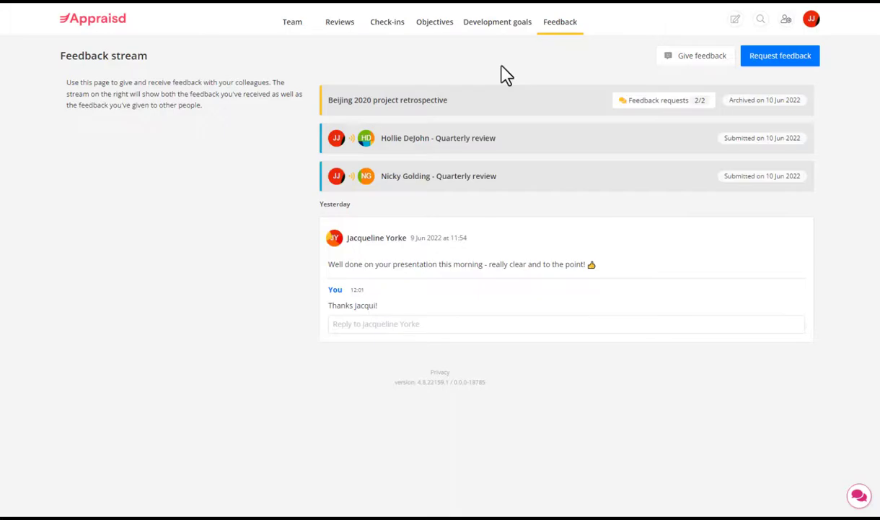
{"action": "left_click", "coordinate": [702, 55]}
{"action": "type", "text": "anna"}
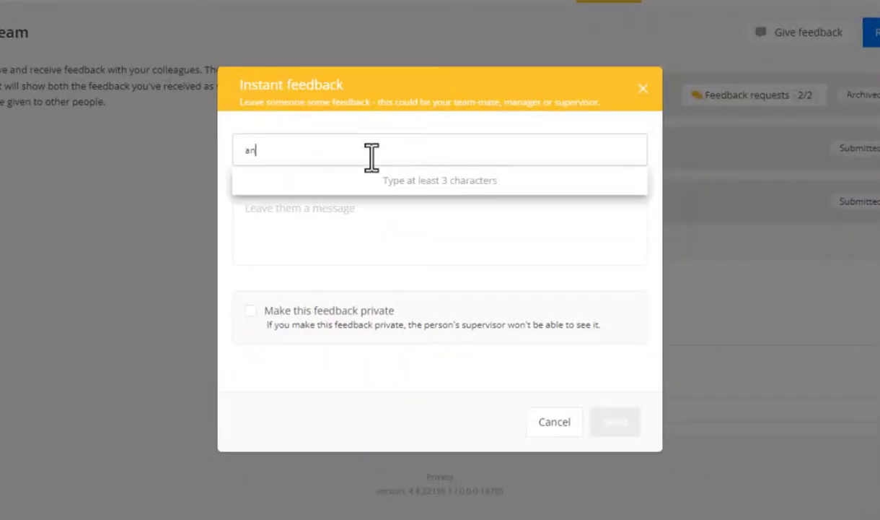
{"action": "left_click", "coordinate": [338, 216]}
{"action": "type", "text": "Thanks so much for the support you've given me in recent weeks"}
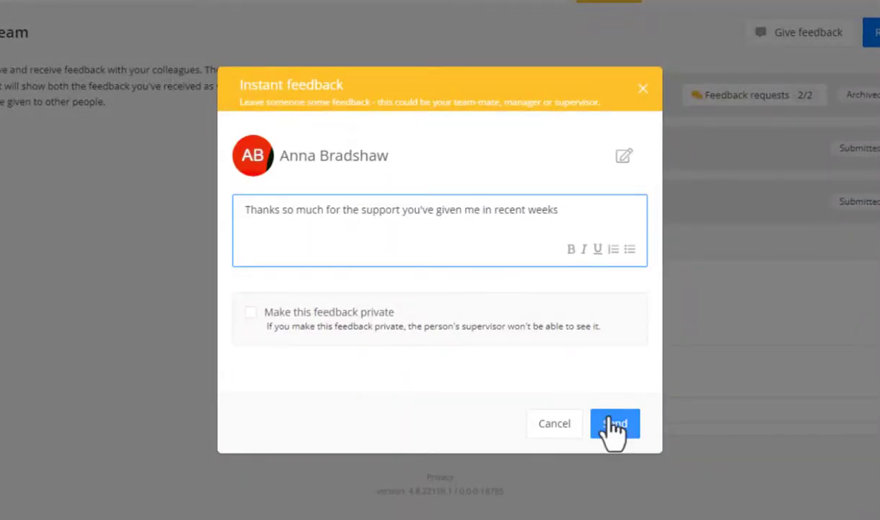
{"action": "left_click", "coordinate": [613, 424]}
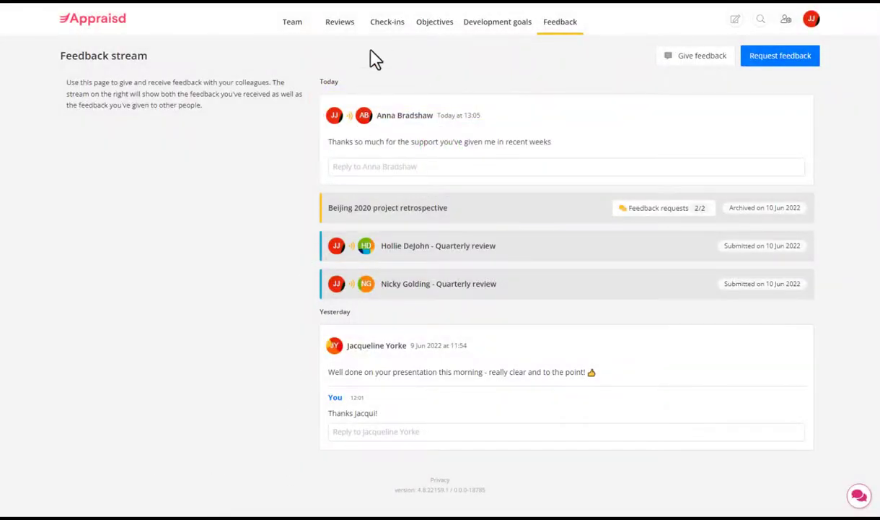
Step: On the Check-ins page, start a new check-in and then abandon it
{"action": "left_click", "coordinate": [386, 23]}
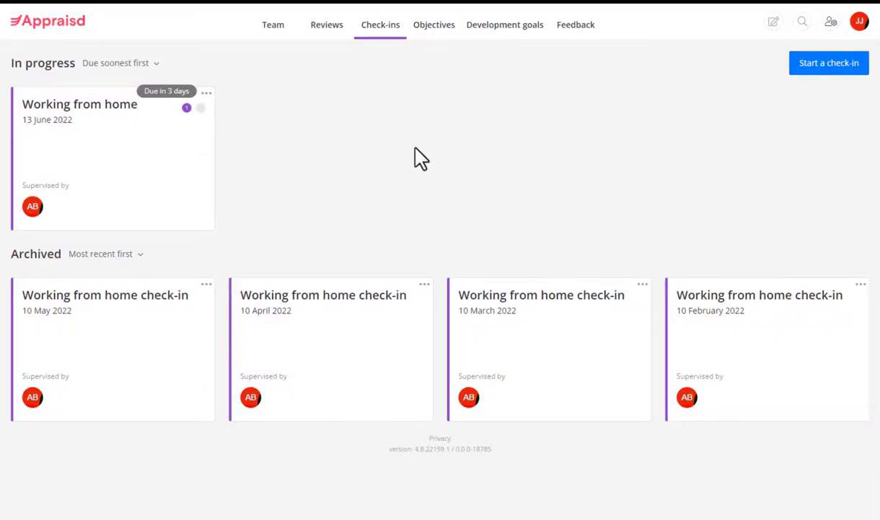
{"action": "left_click", "coordinate": [844, 64]}
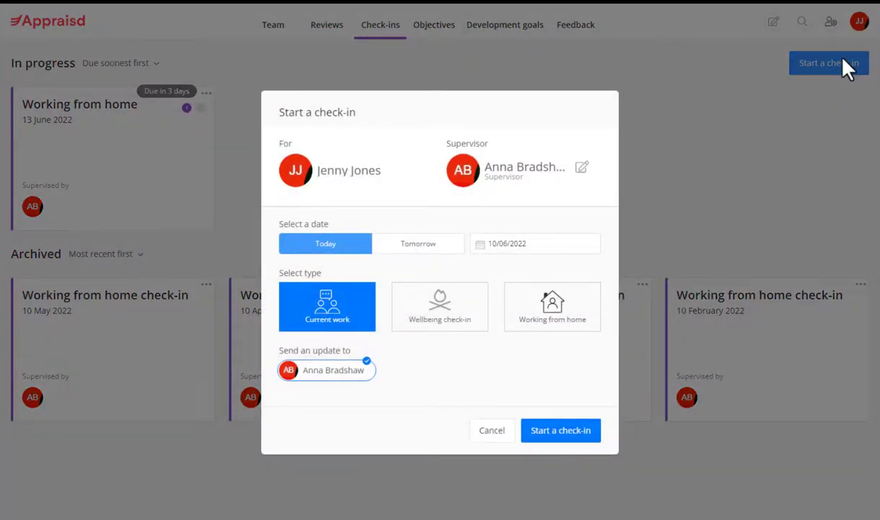
{"action": "left_click", "coordinate": [476, 433]}
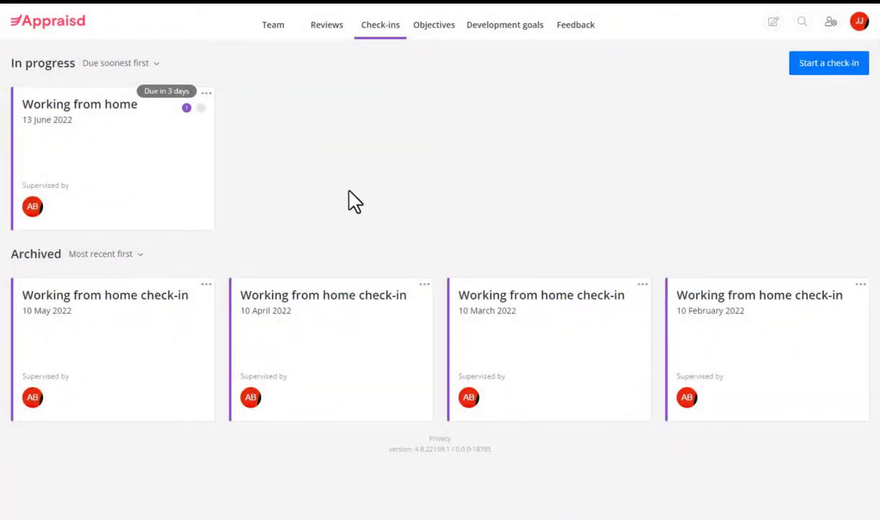
Step: Open the Working from home check-in and view its Wellbeing, then Work questions
{"action": "left_click", "coordinate": [93, 114]}
{"action": "left_click", "coordinate": [30, 206]}
{"action": "left_click", "coordinate": [20, 242]}
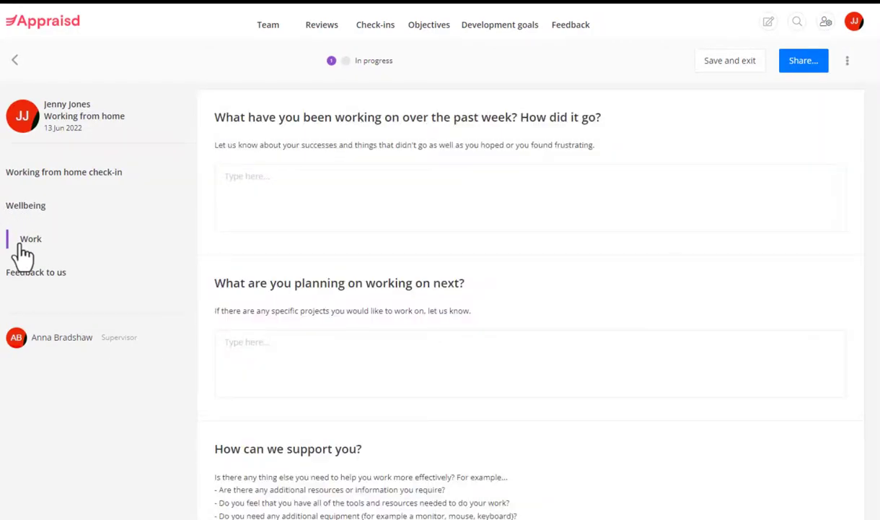
Step: Open the Year-end review and view its Competencies and Objectives sections
{"action": "left_click", "coordinate": [333, 32]}
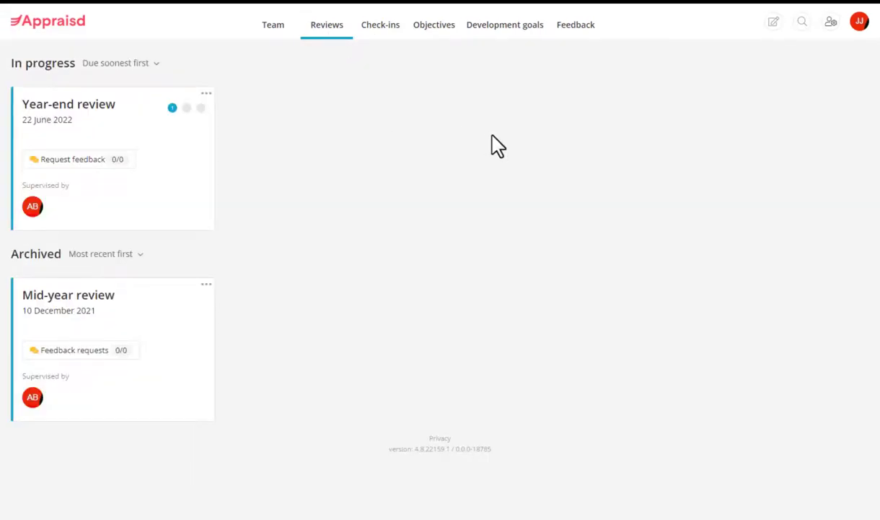
{"action": "left_click", "coordinate": [66, 116]}
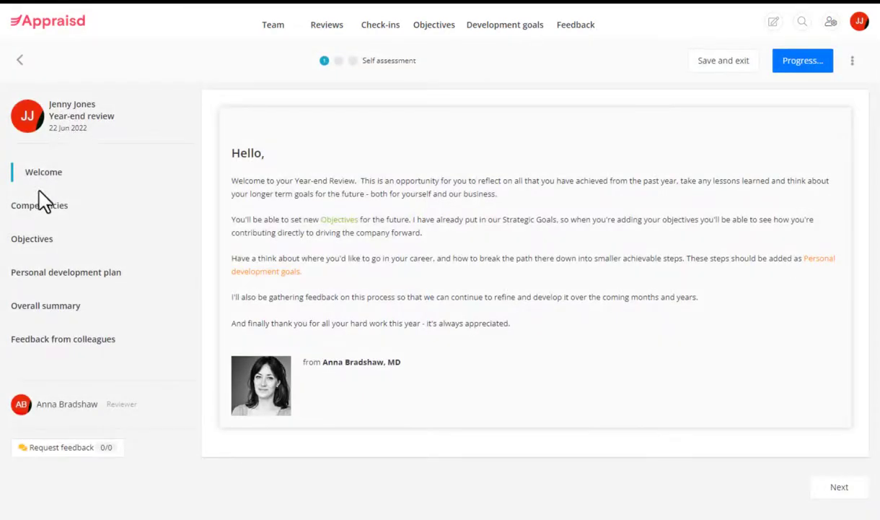
{"action": "left_click", "coordinate": [32, 208]}
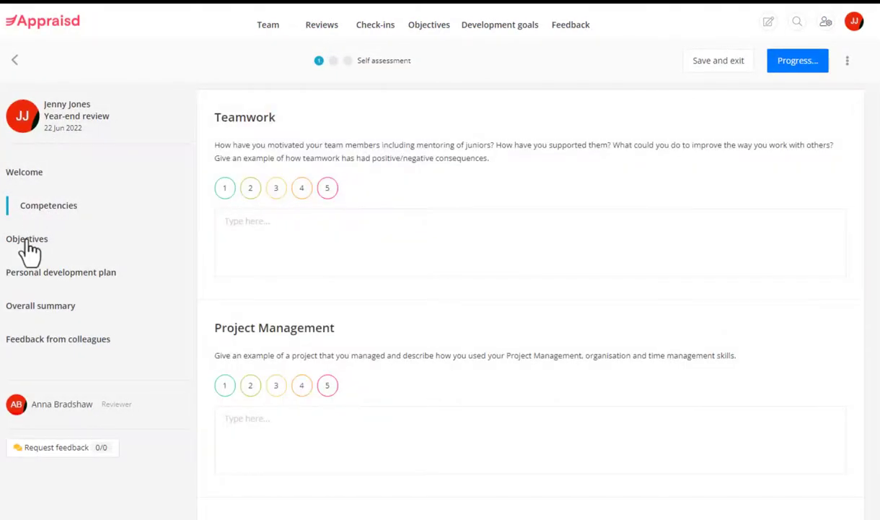
{"action": "left_click", "coordinate": [30, 249]}
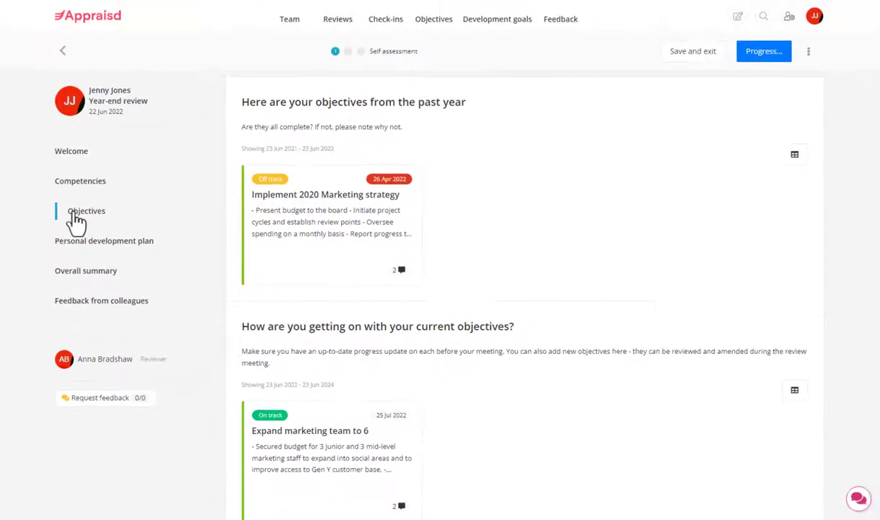
Step: View the Personal development plan, Overall summary and Feedback from colleagues sections
{"action": "left_click", "coordinate": [85, 244]}
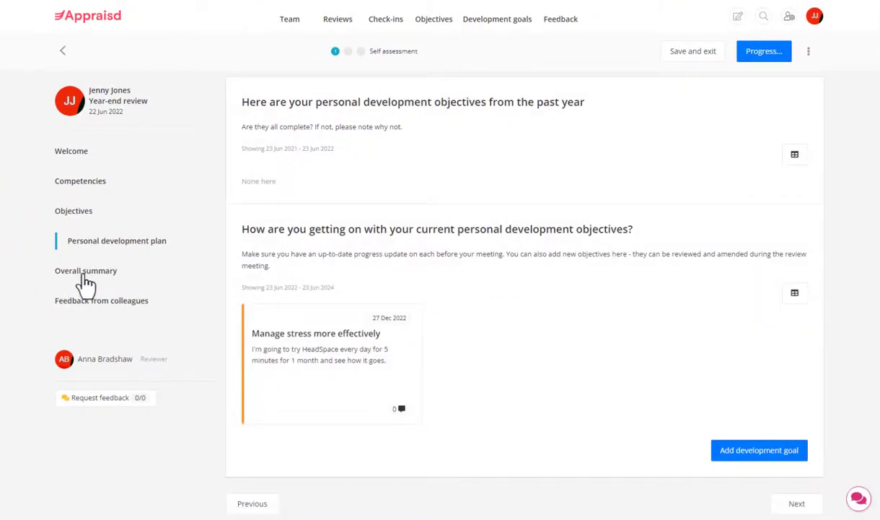
{"action": "left_click", "coordinate": [84, 273]}
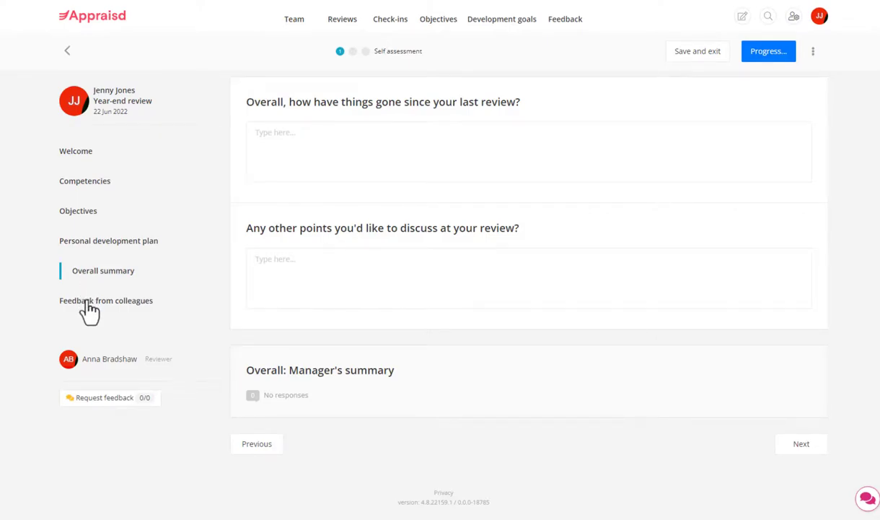
{"action": "left_click", "coordinate": [87, 302]}
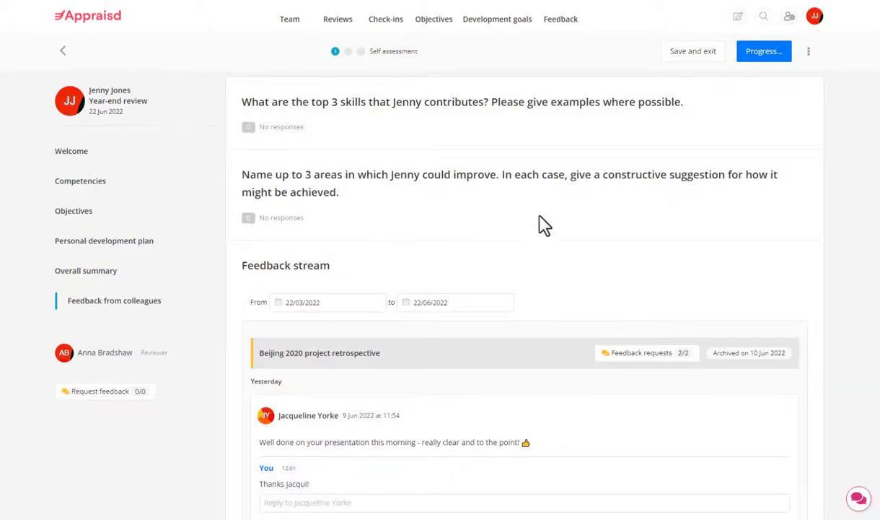
{"action": "scroll", "coordinate": [440, 260], "scroll_direction": "down", "scroll_amount": 1}
{"action": "scroll", "coordinate": [875, 133], "scroll_direction": "down", "scroll_amount": 3}
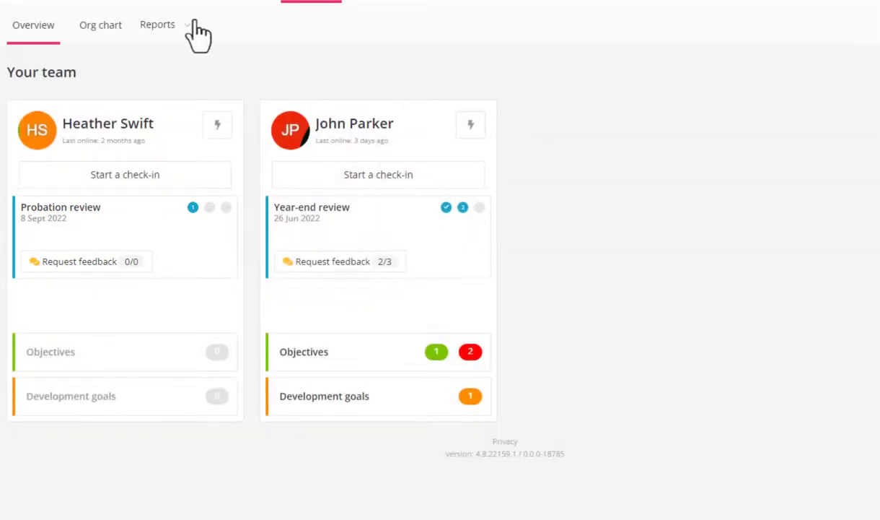
Step: Show the list of available team reports, then close it
{"action": "left_click", "coordinate": [191, 25]}
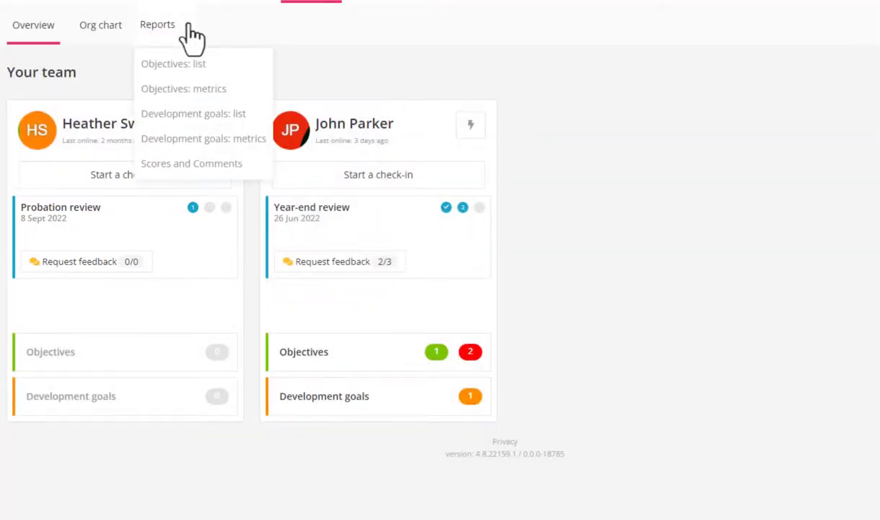
{"action": "left_click", "coordinate": [189, 32]}
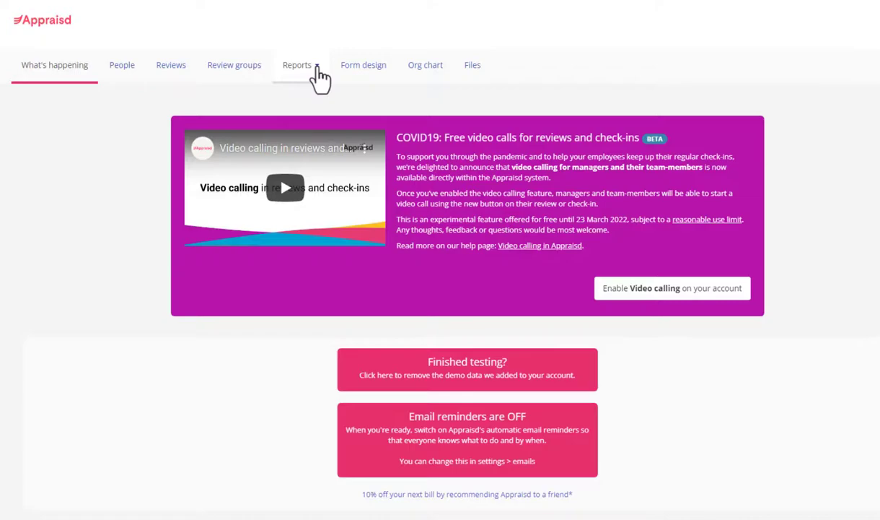
Step: Open the Reviews: metrics report from the admin Reports list
{"action": "left_click", "coordinate": [318, 75]}
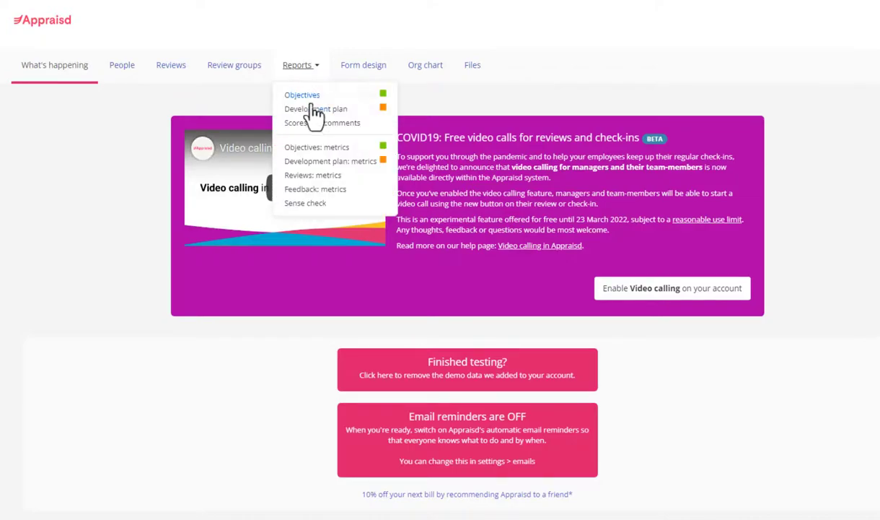
{"action": "left_click", "coordinate": [309, 176]}
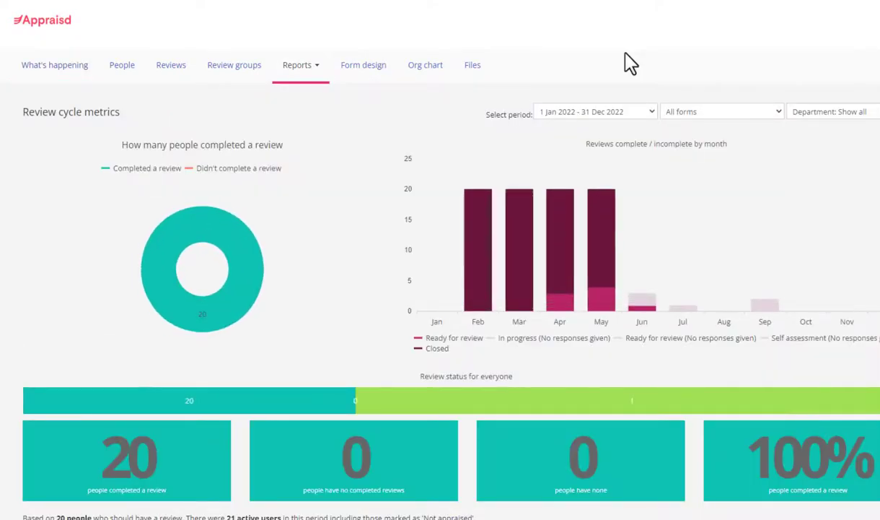